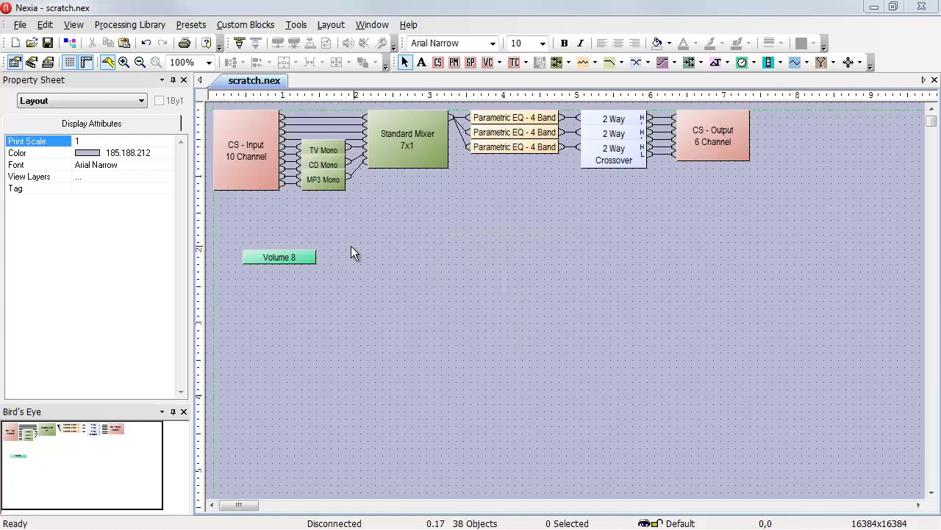
Open the Volume 8 wall control's programming page showing positions Chan. 1–8
double_click(294, 257)
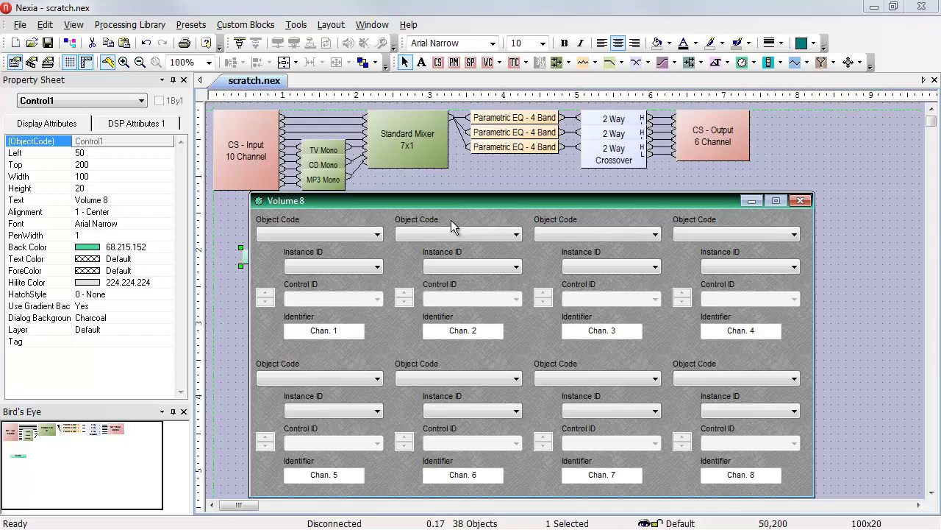
Assign Volume 8 position 1 to Mixer1, instance 7, control Level In 1
click(411, 143)
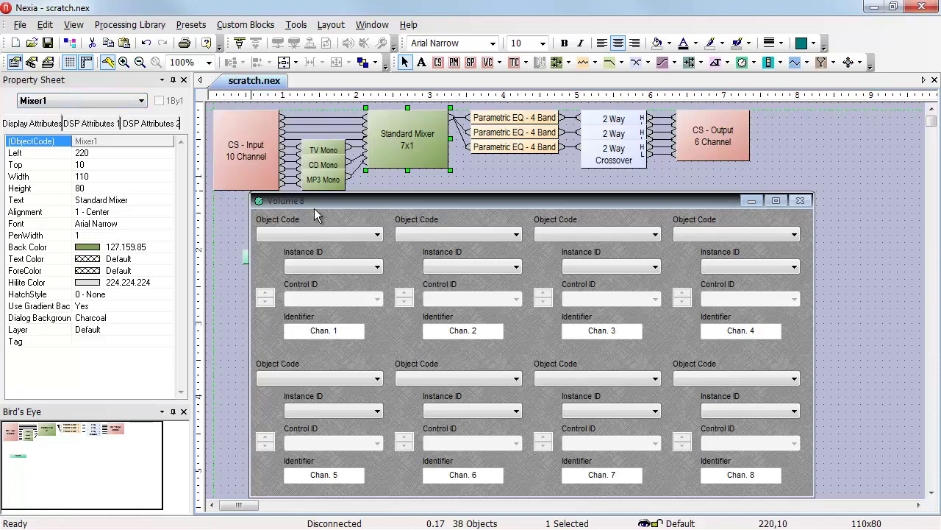
click(325, 238)
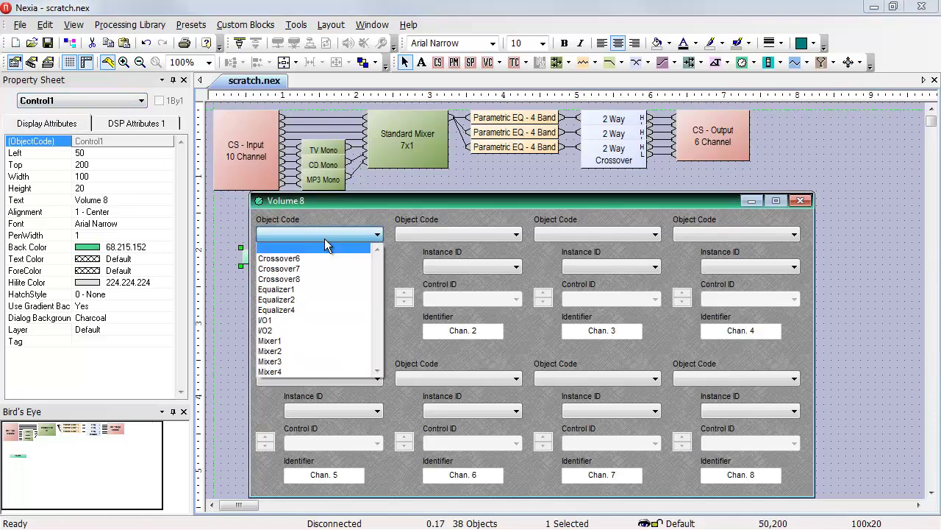
click(303, 339)
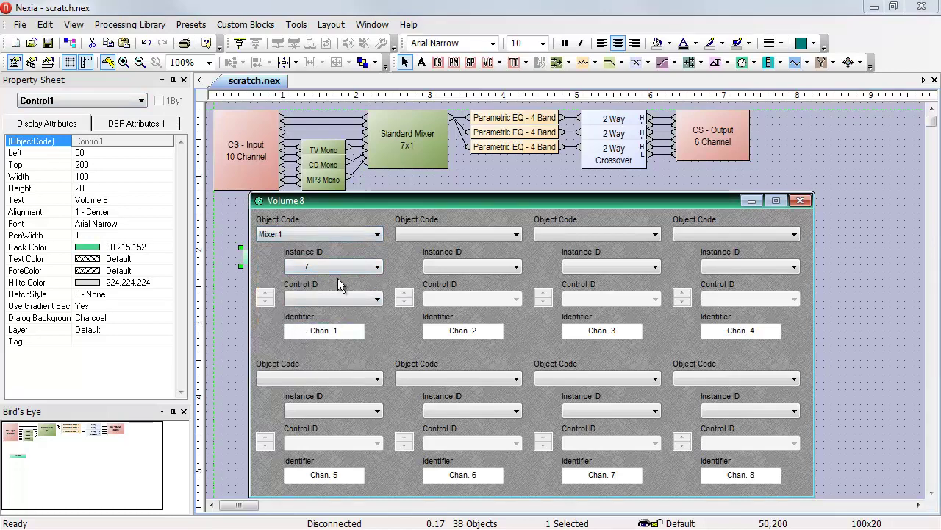
click(372, 301)
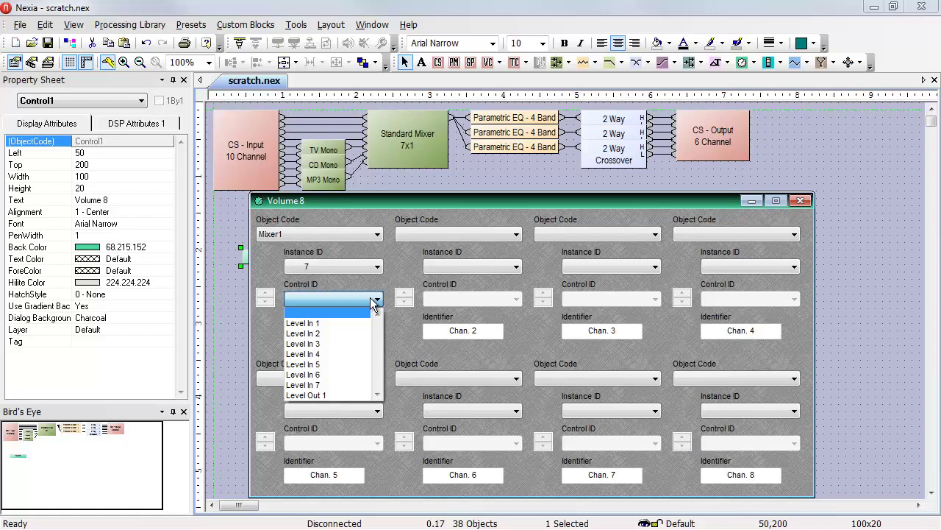
click(324, 327)
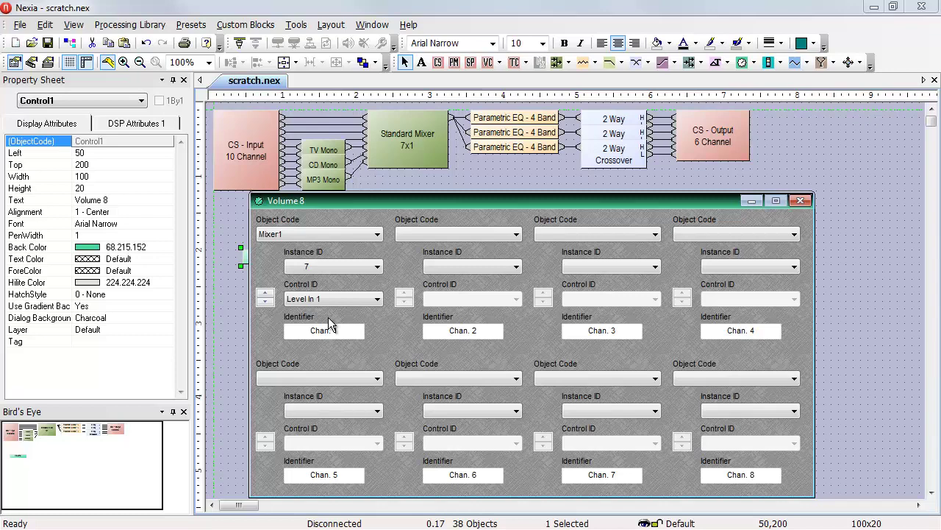
Name position 1 'Mic 1', and map position 8 to Mixer1 Level Out 1 named 'Master'
click(345, 328)
text(Mic 1)
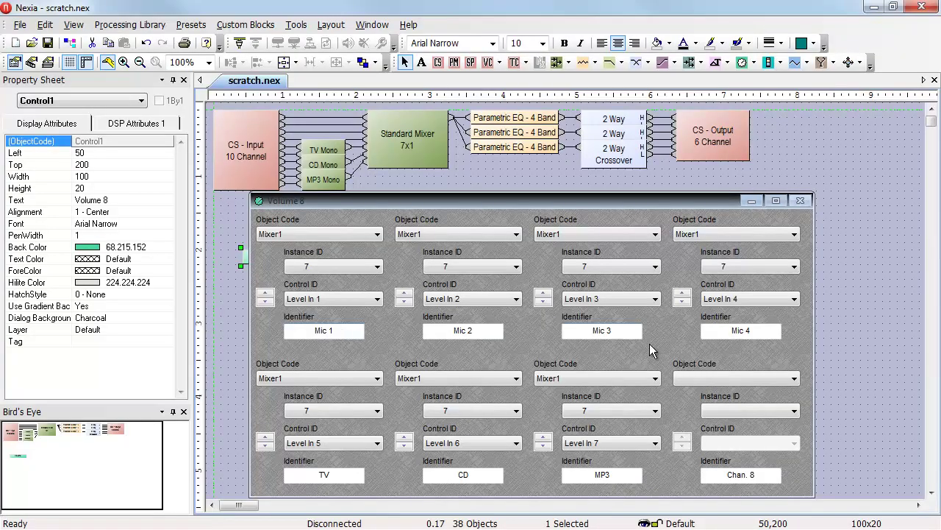
click(763, 375)
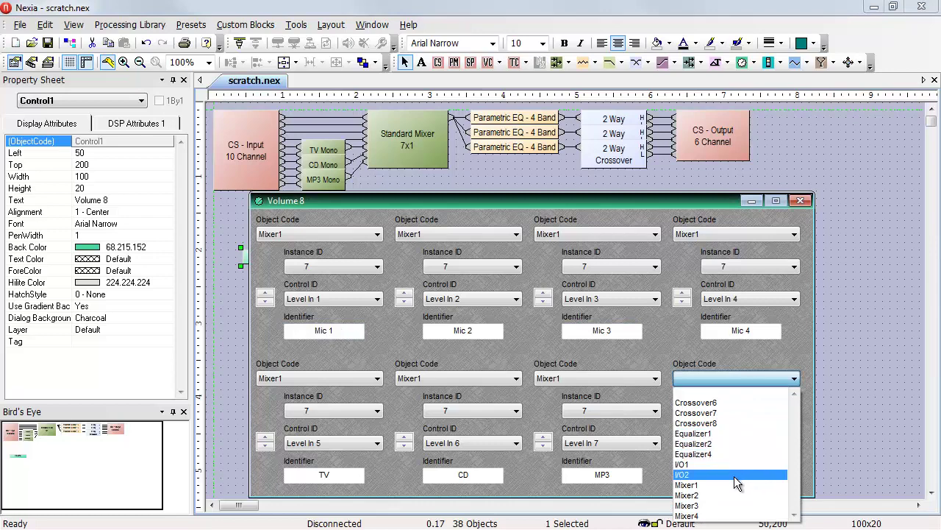
click(734, 478)
click(732, 442)
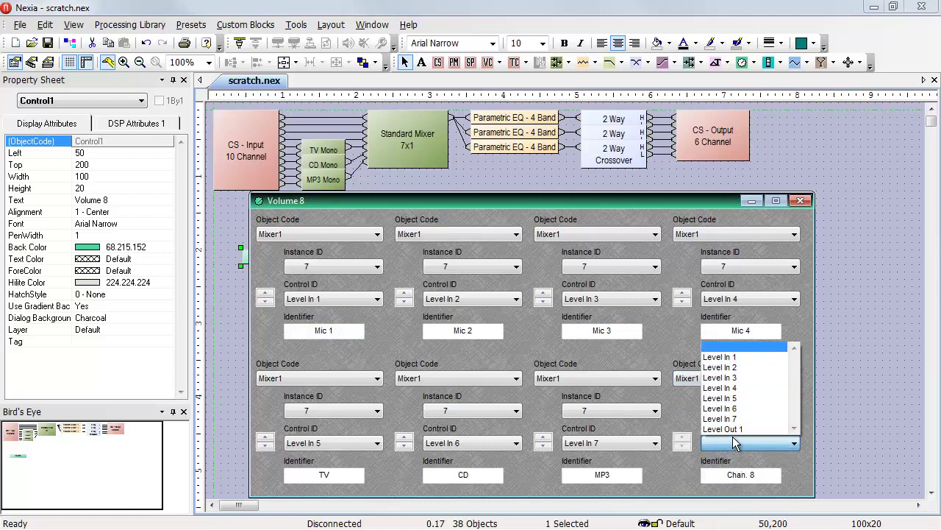
click(732, 428)
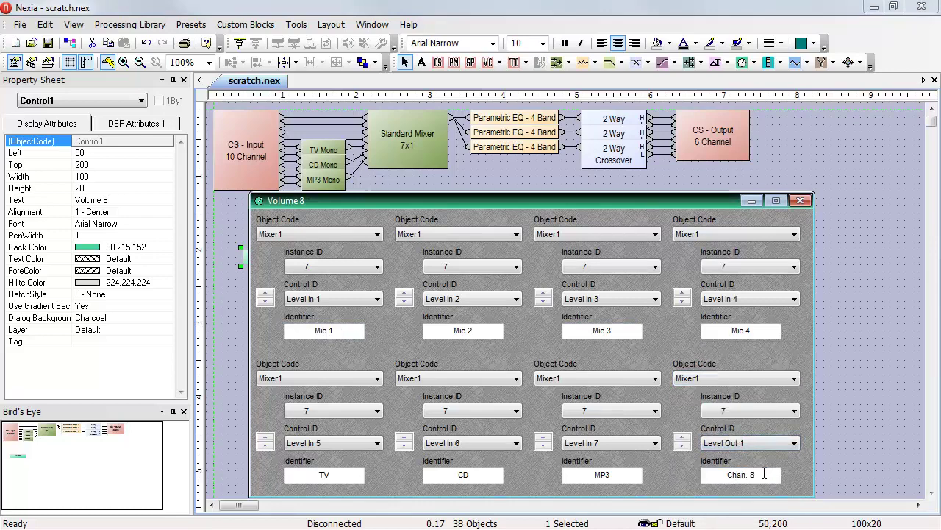
click(763, 473)
text(Master)
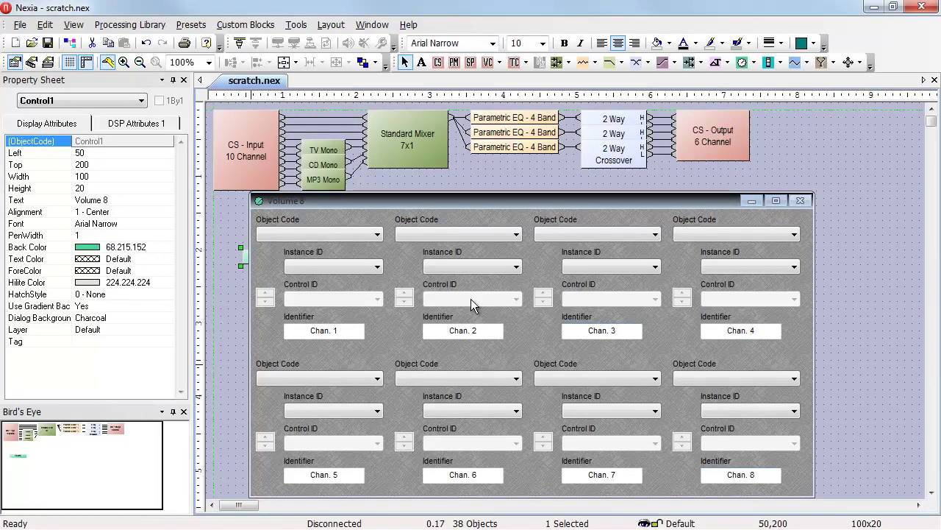
Point position 1 at I/O1, instance 11, after checking the CS - Input block's DSP attributes
click(246, 165)
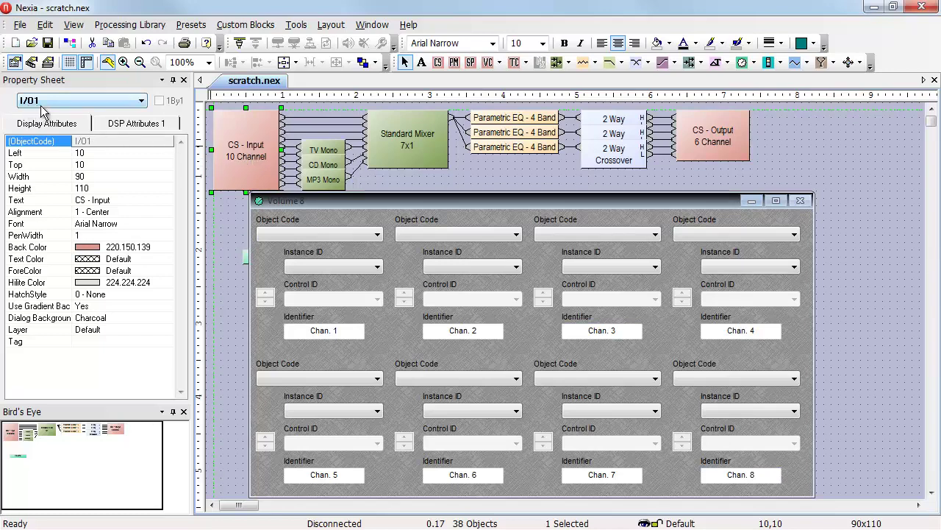
click(300, 231)
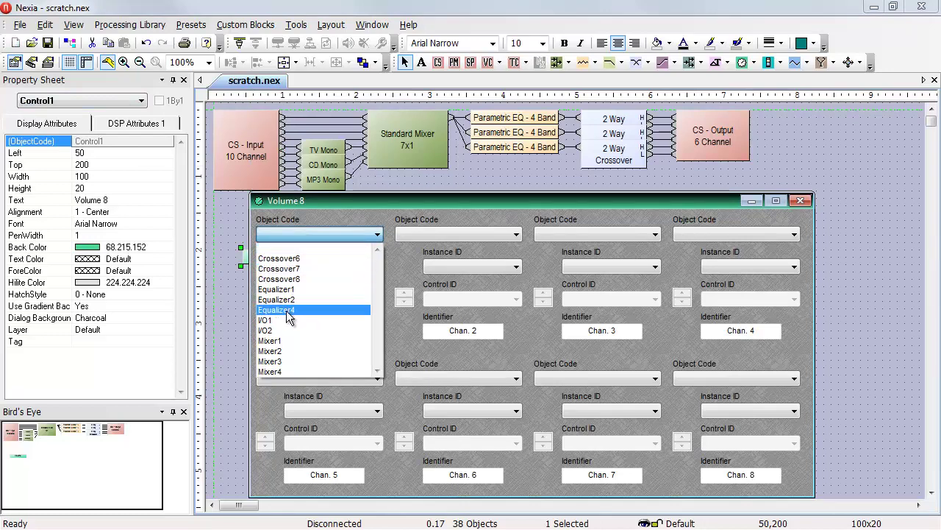
click(265, 320)
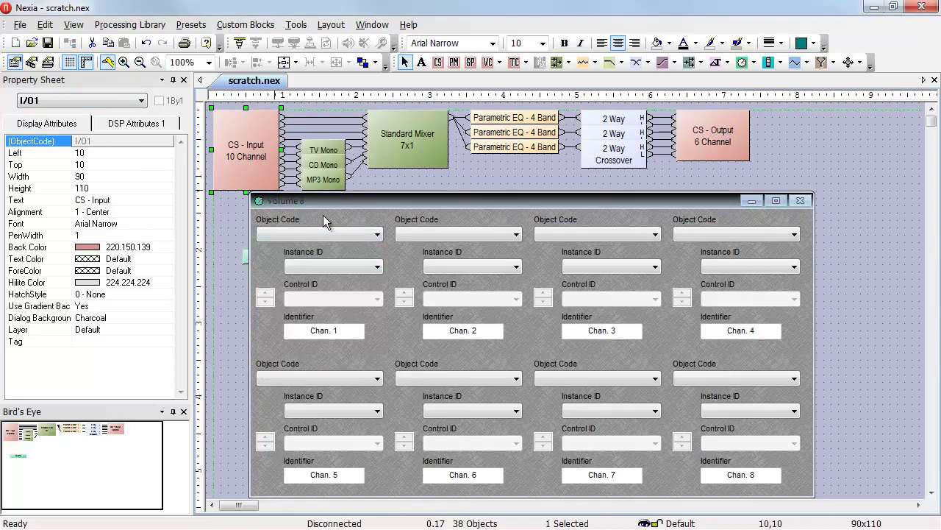
click(127, 125)
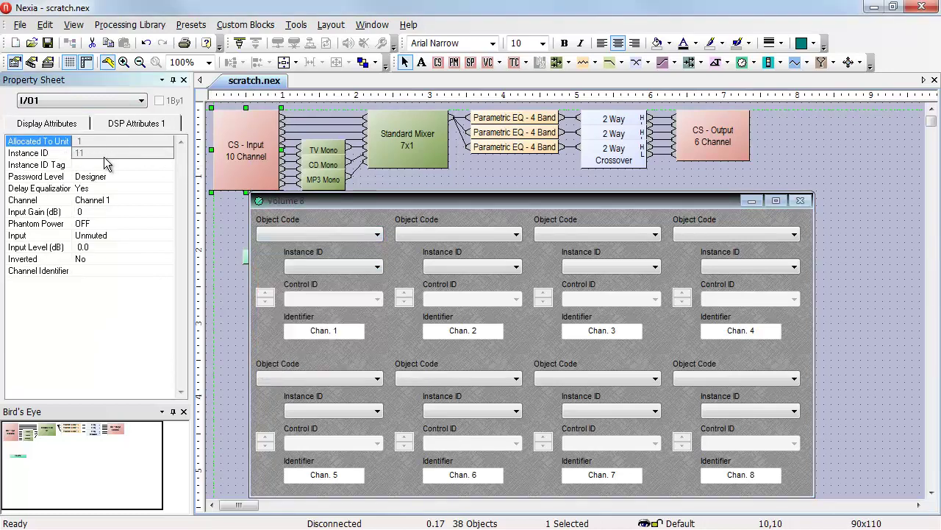
click(327, 266)
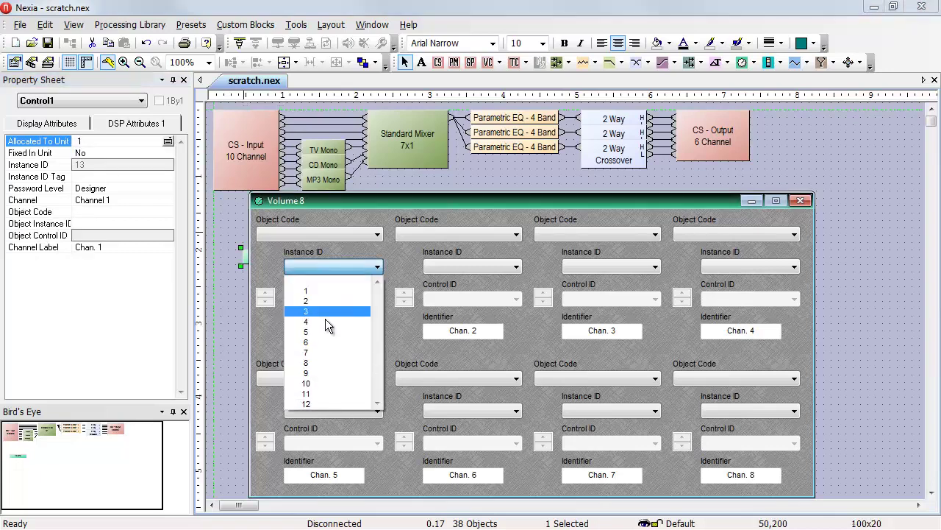
click(317, 389)
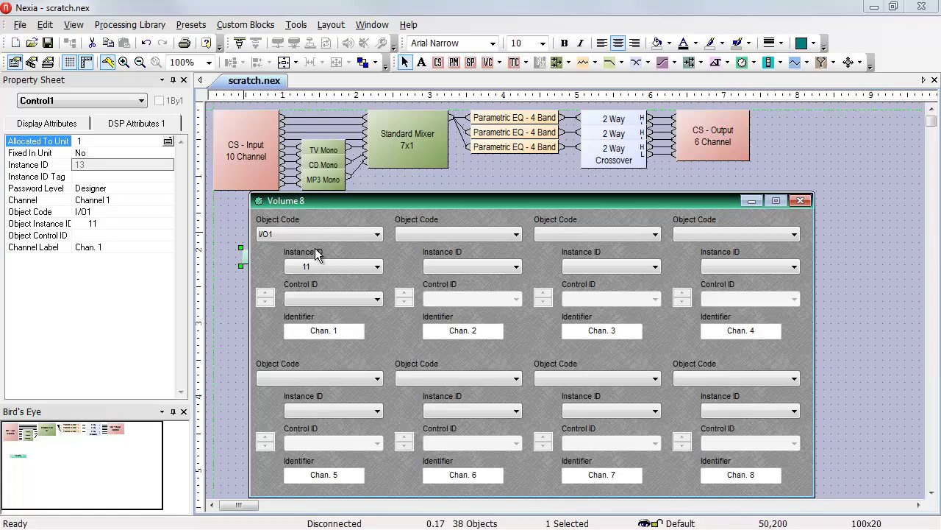
click(350, 298)
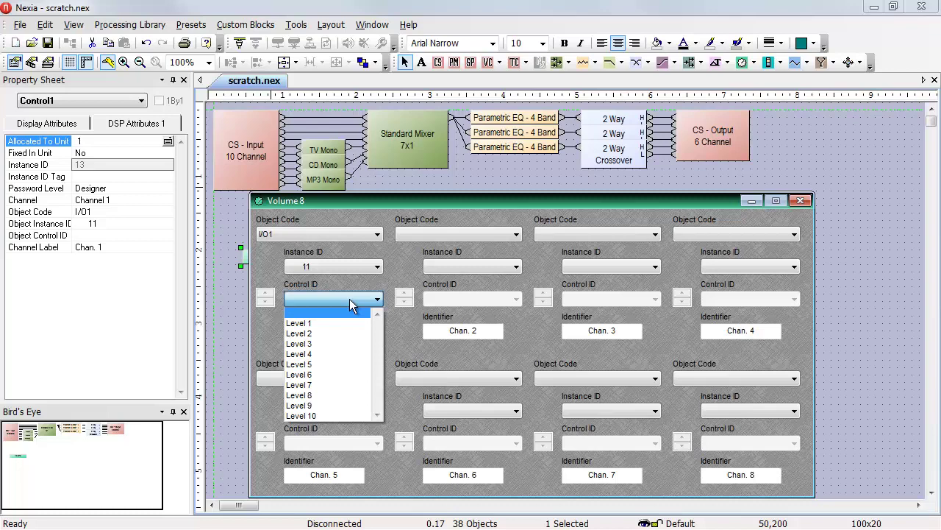
click(243, 156)
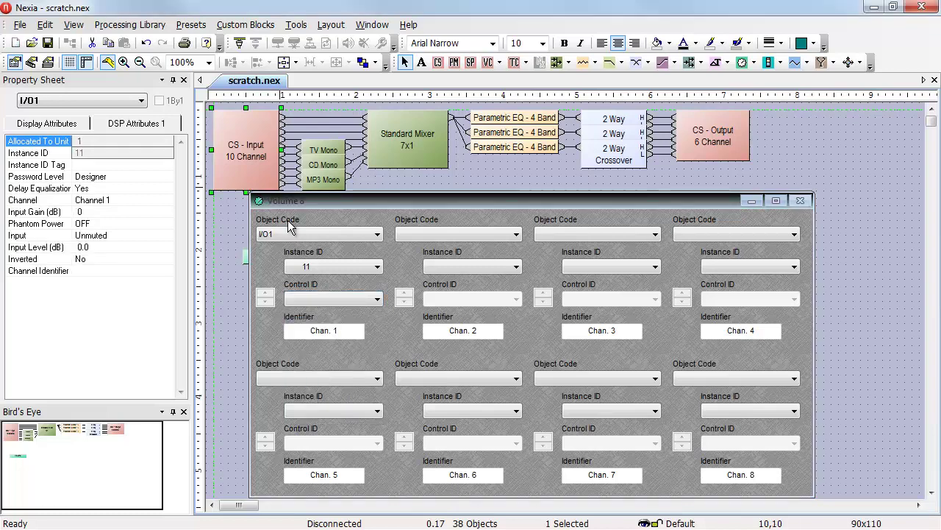
Open the CS - Input 10 Channel window and nudge channel 1 gain up, then back to 0 dB
double_click(243, 156)
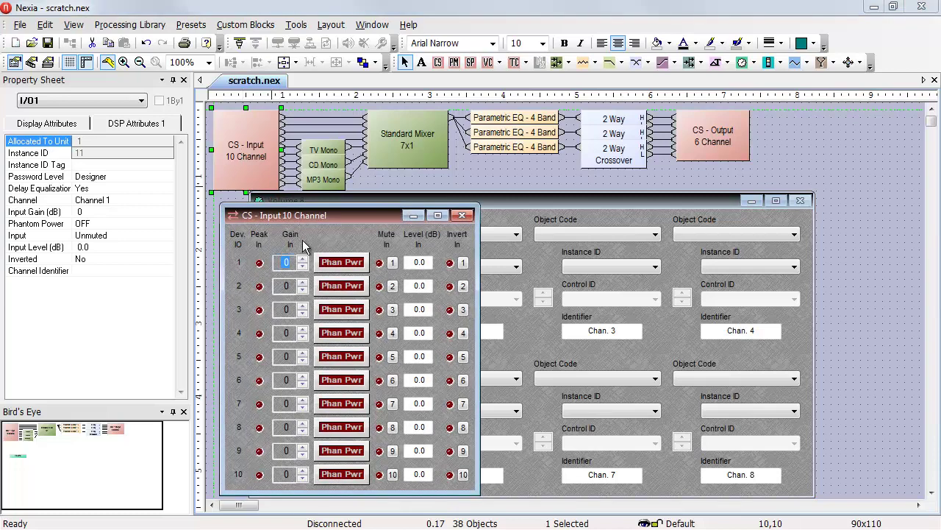
click(302, 259)
click(302, 259)
click(302, 259)
click(302, 259)
click(302, 259)
click(302, 259)
click(303, 259)
click(302, 268)
click(303, 268)
click(302, 267)
click(302, 268)
click(302, 267)
click(303, 267)
click(302, 268)
click(302, 268)
Close the CS - Input window and switch position 1 to Equalizer1, instance 6, reviewing its controls
click(462, 214)
click(335, 299)
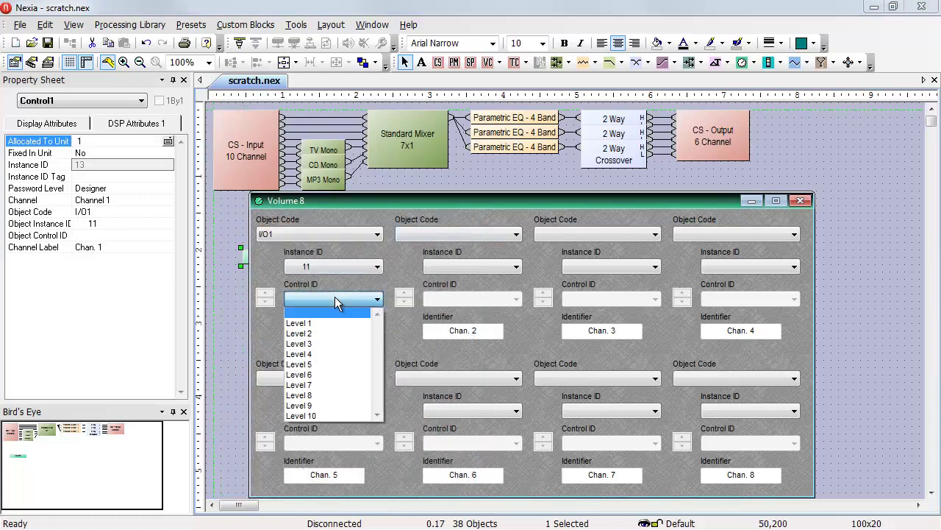
click(333, 238)
click(332, 238)
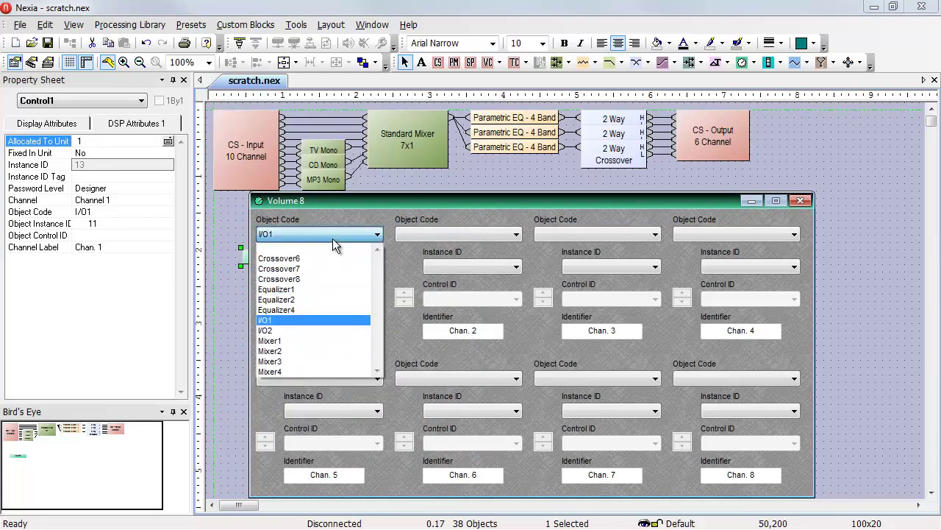
click(320, 286)
click(339, 300)
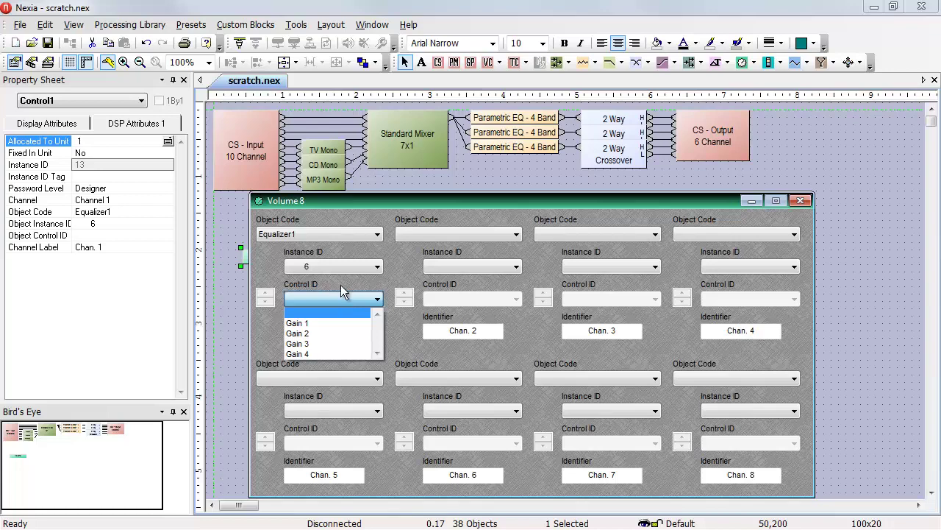
Switch position 1 to Crossover6, instance 3, and view its Level Input, LO, HI controls
click(338, 235)
click(337, 235)
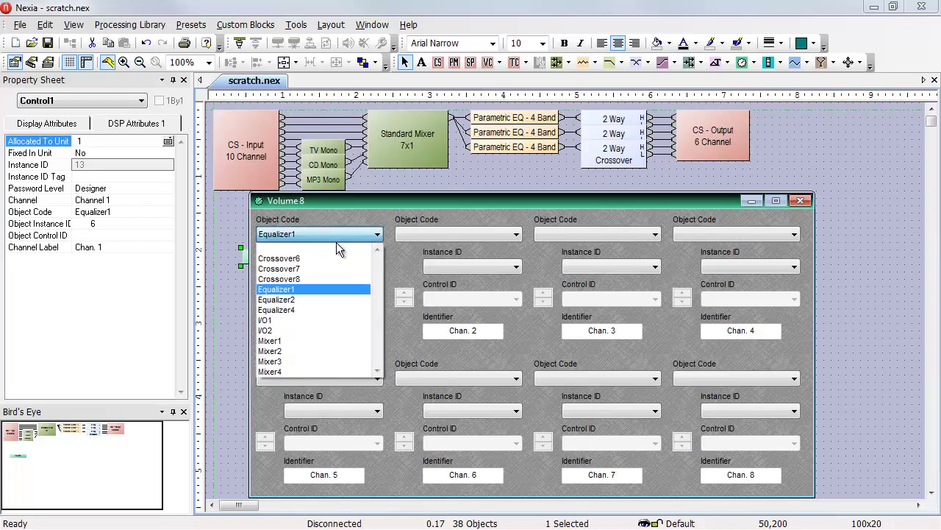
click(327, 260)
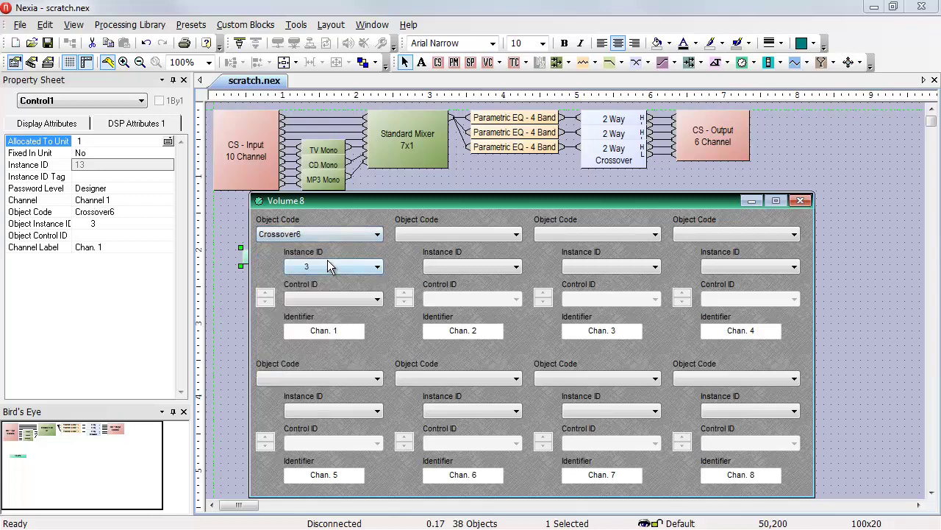
click(337, 301)
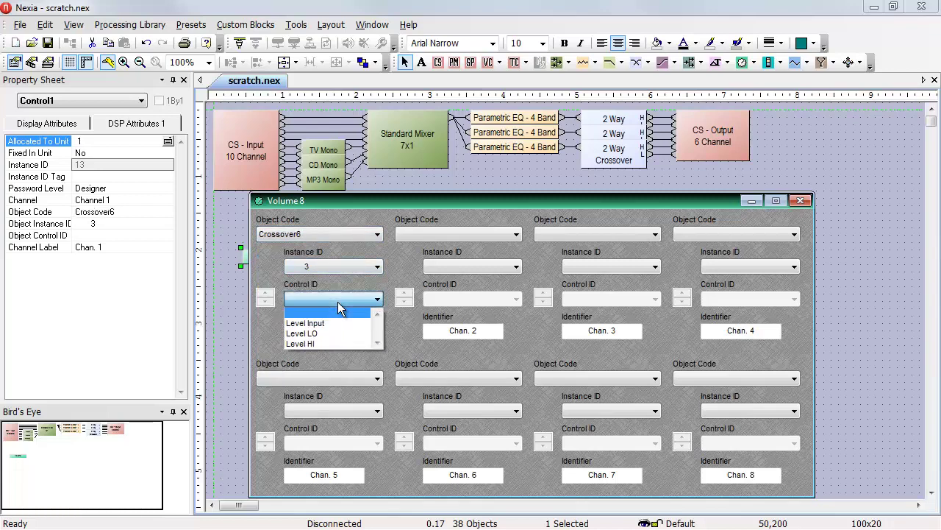